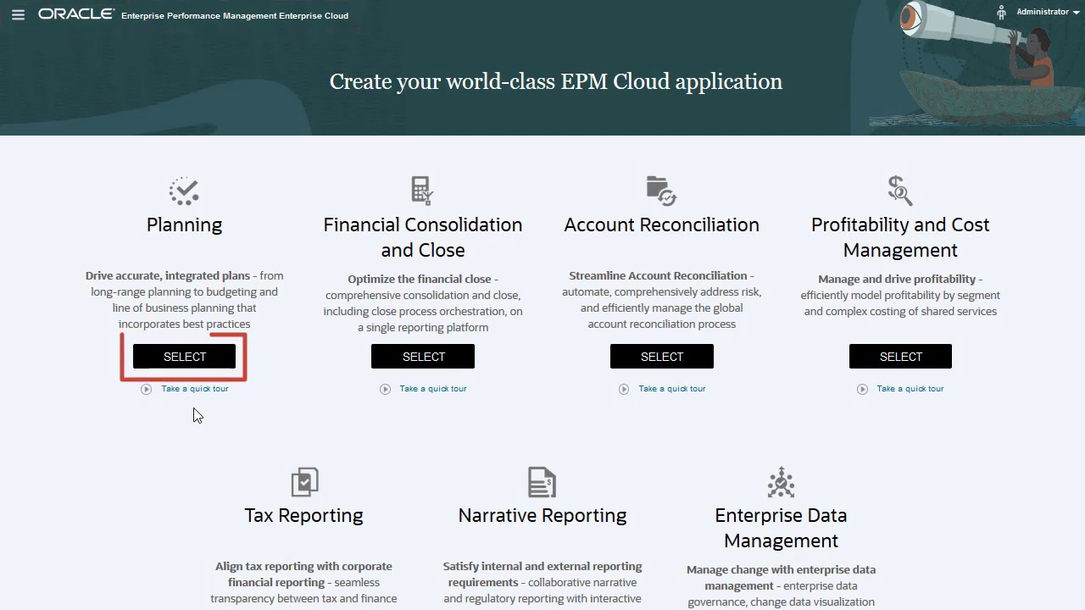
Start a new Planning application named MySales, described as 'FreeForm Application'.
click(187, 357)
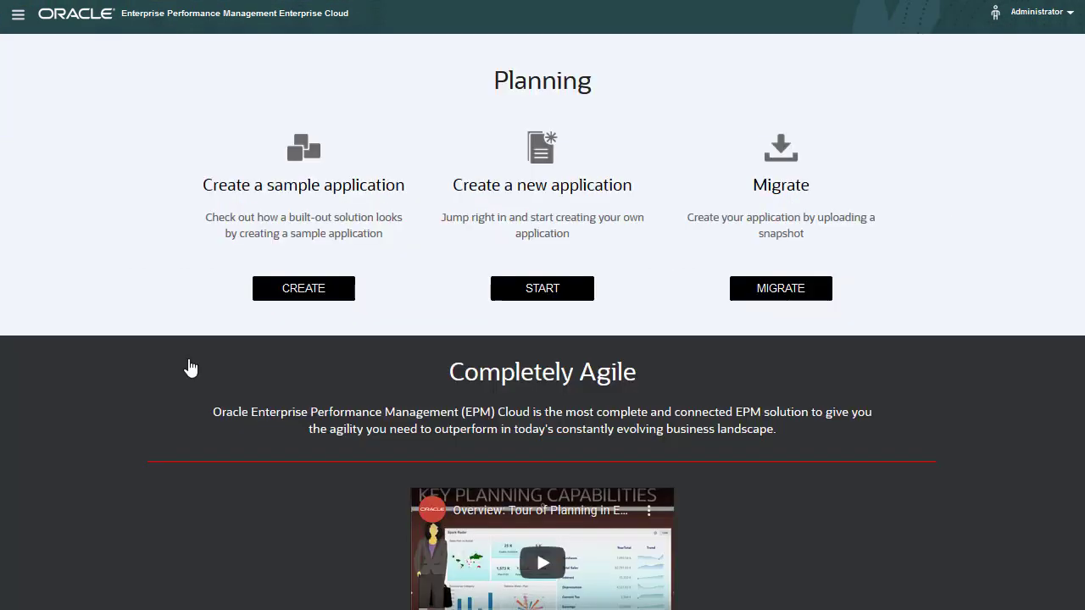
click(544, 297)
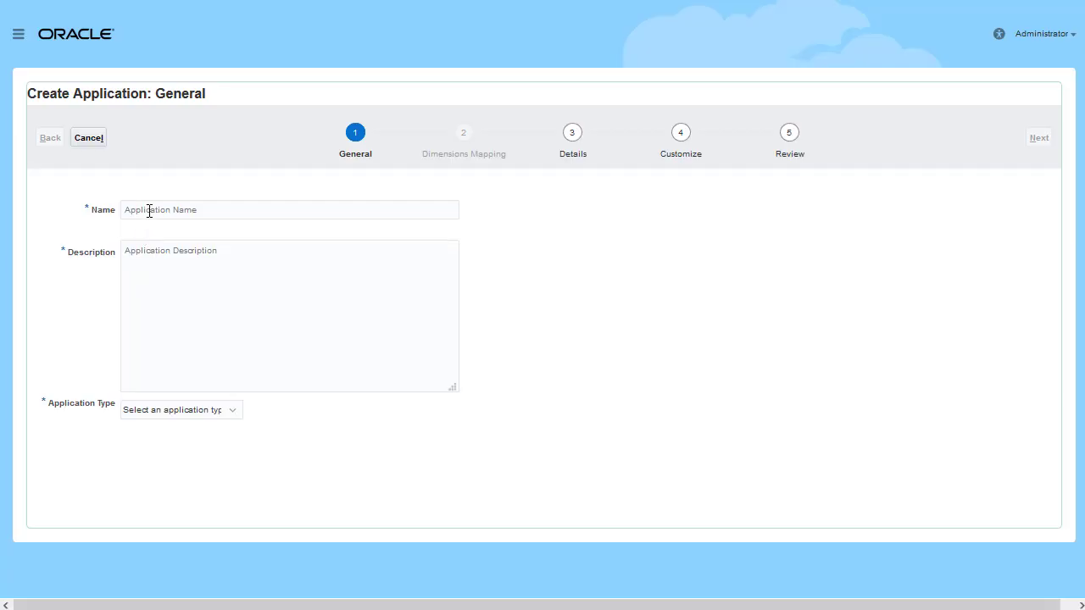
click(150, 210)
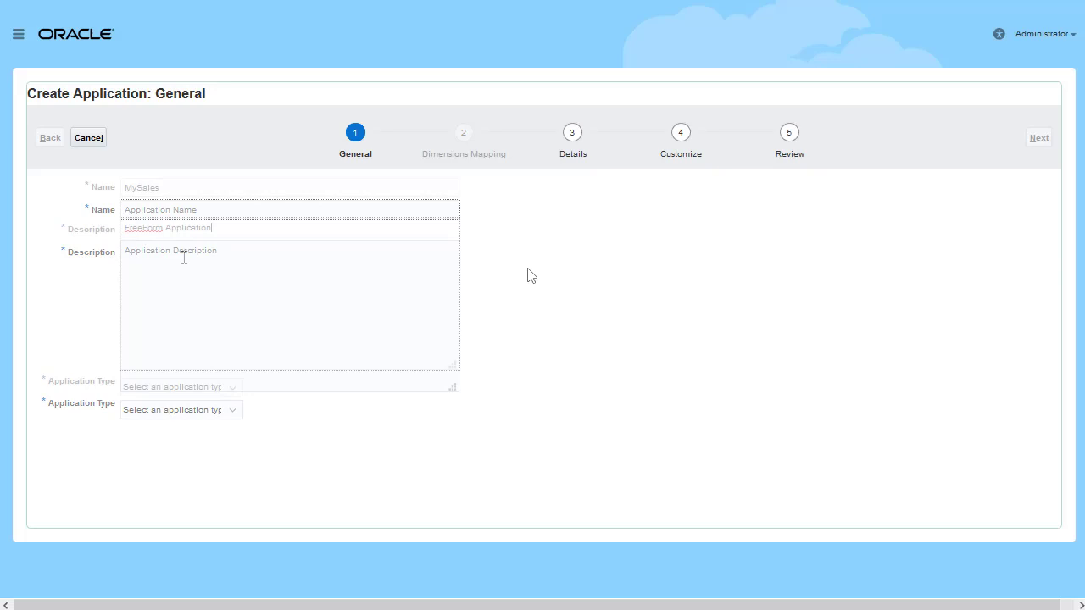
Make MySales a Free Form app that imports a local Essbase OTL/LCM outline.
click(237, 392)
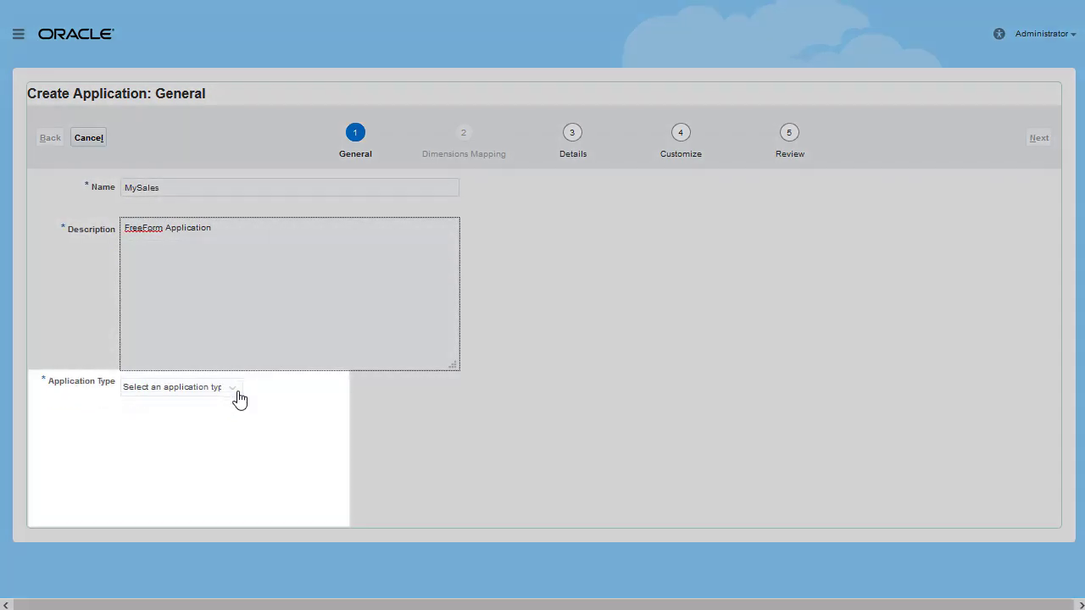
click(189, 445)
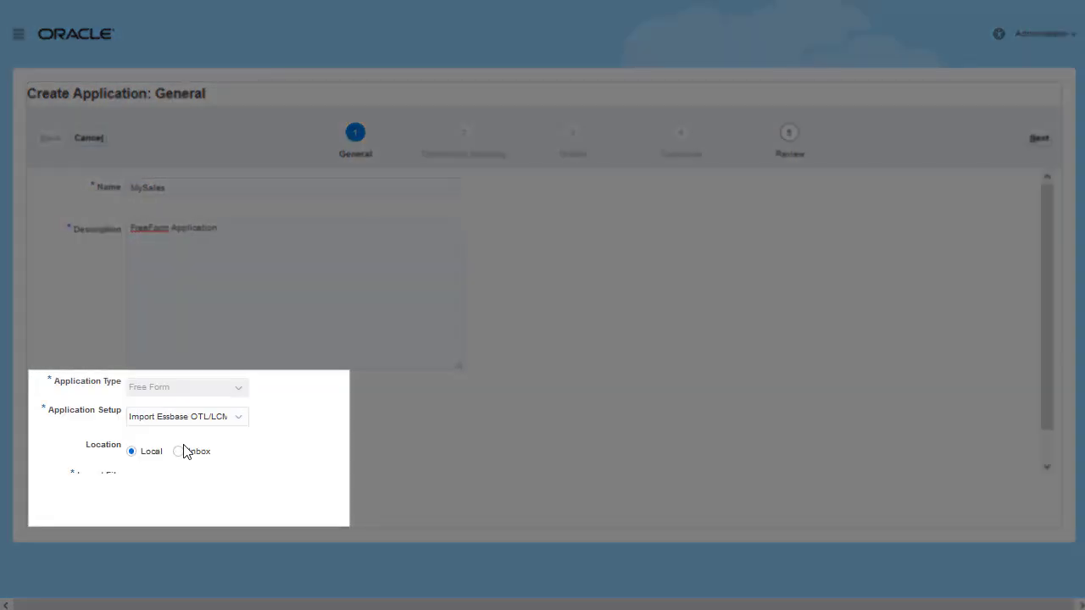
click(244, 425)
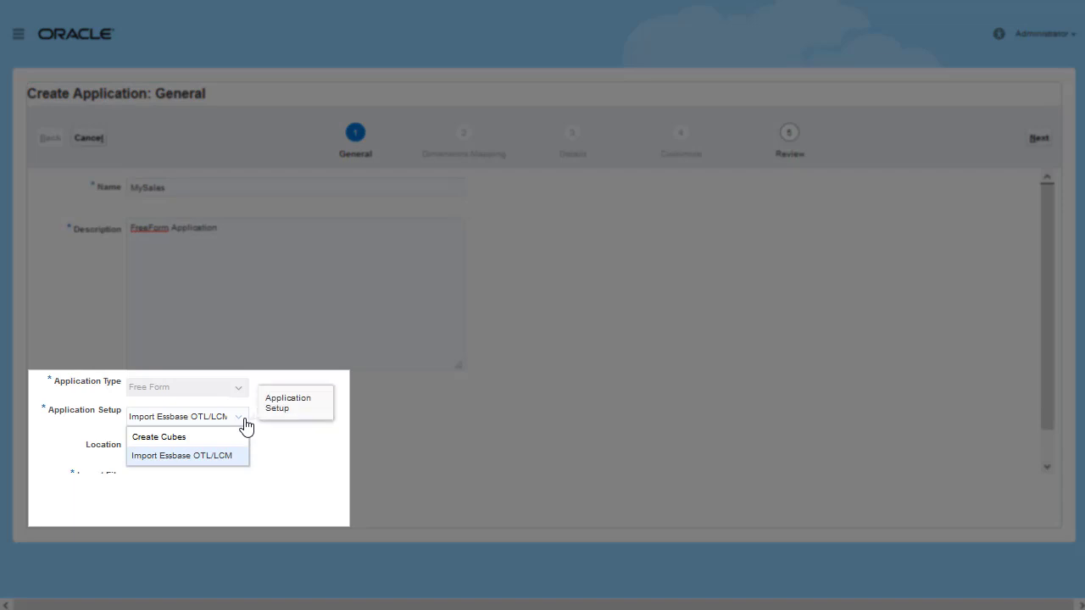
click(230, 455)
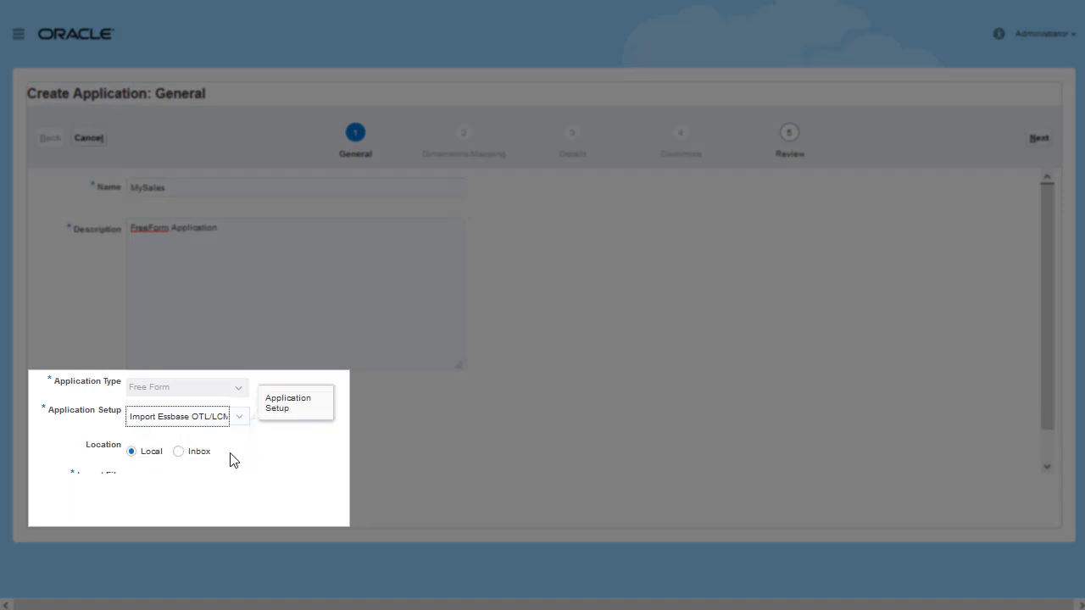
scroll(232, 460, down, 1)
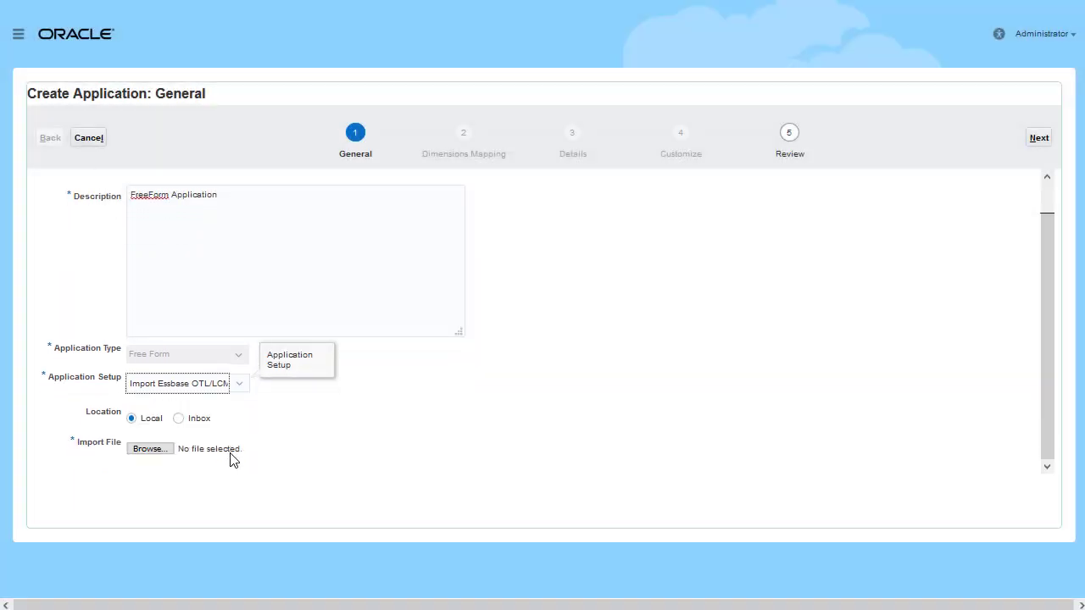
click(163, 452)
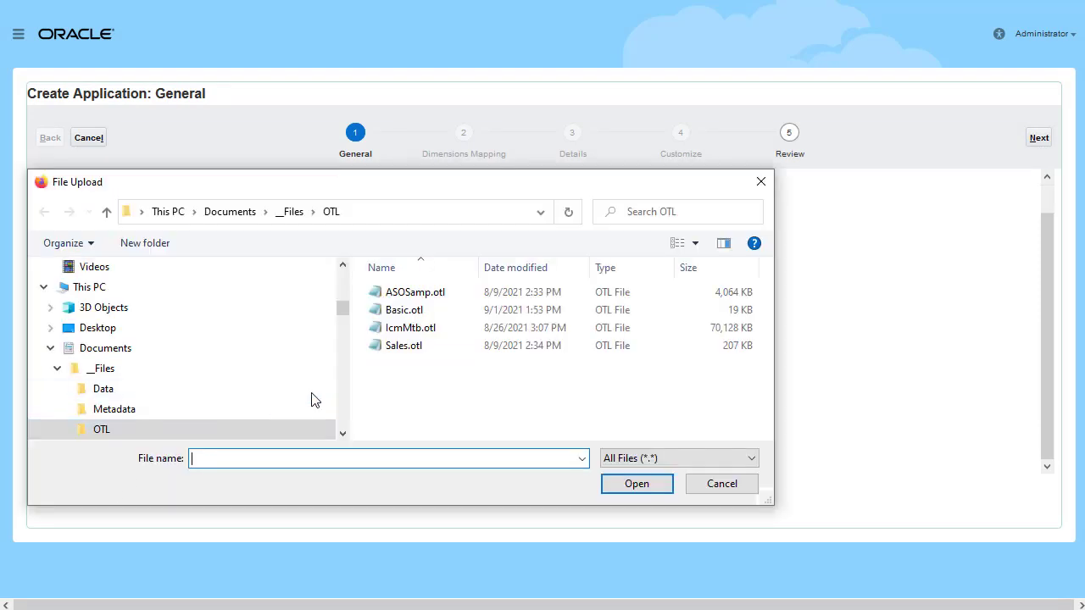
Choose Sales.otl in the File Upload dialog as the import file.
click(401, 348)
click(635, 492)
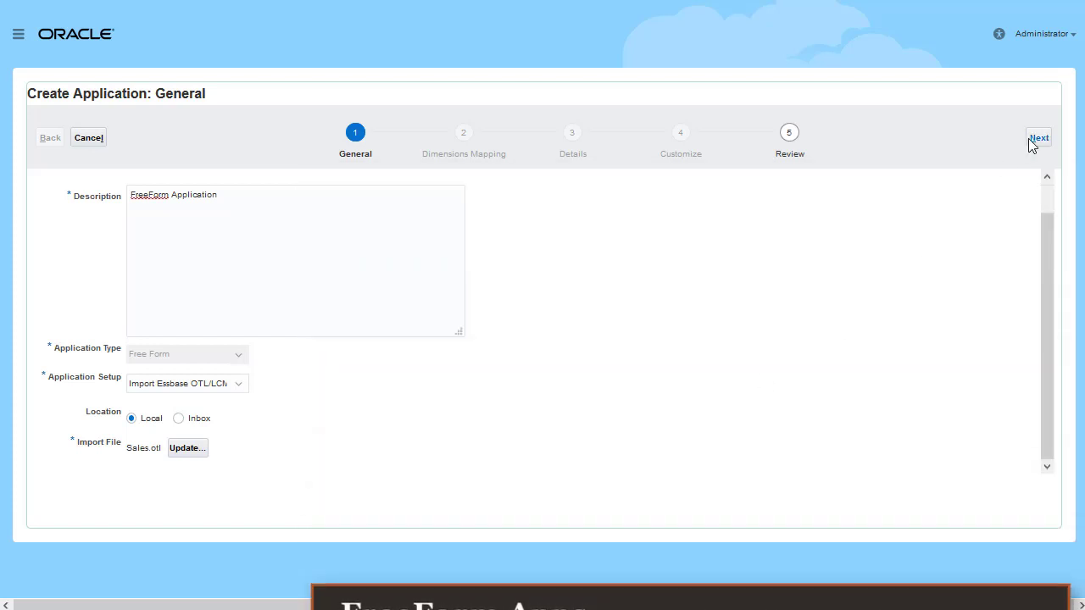
Review and create MySales, then view its overview: Free Form, hybrid-enabled, one Sales cube.
click(1029, 140)
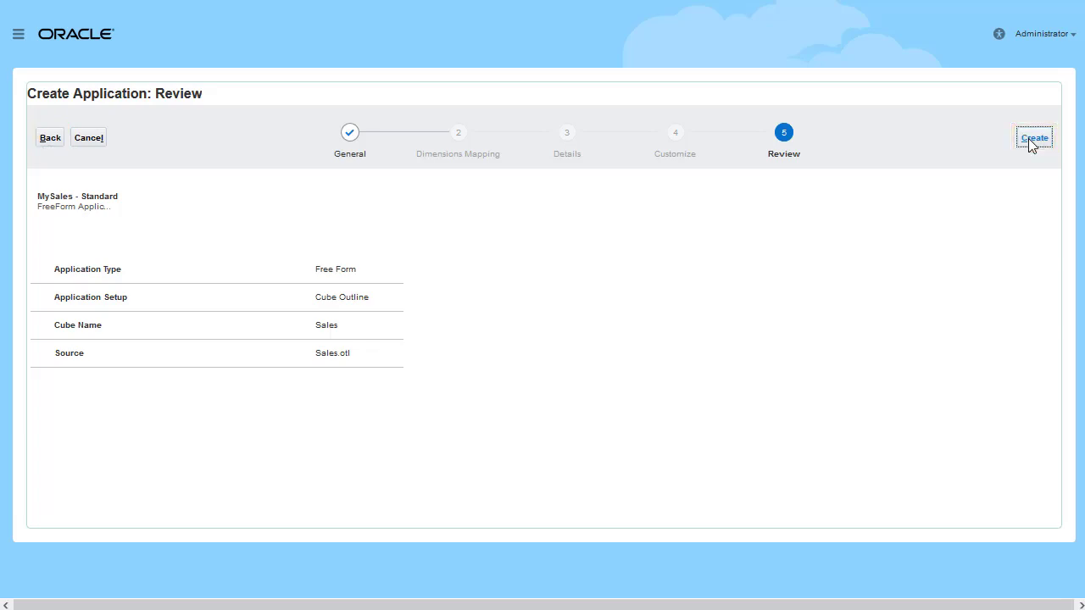
click(1029, 140)
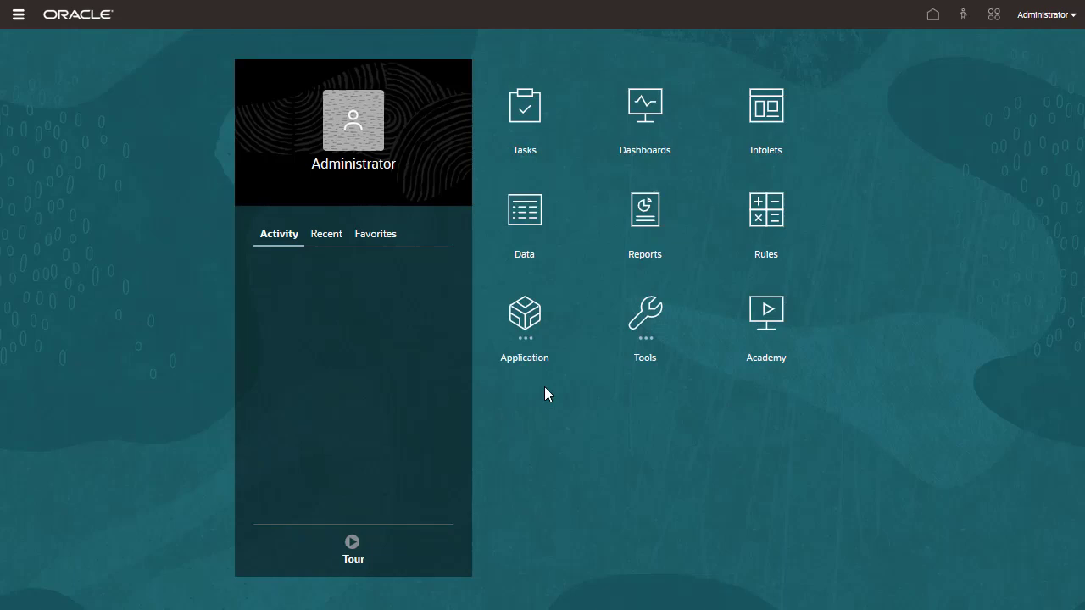
click(536, 341)
click(526, 409)
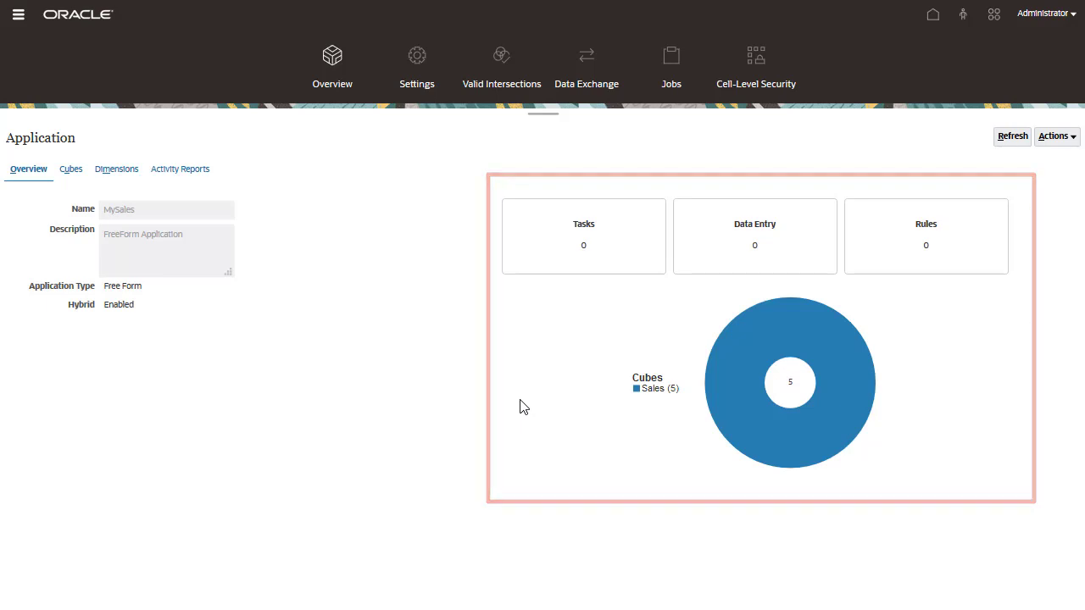
Check the Sales cube details, then list its dimensions FY, Measures, Scenario, Stores, Products.
click(74, 171)
click(74, 261)
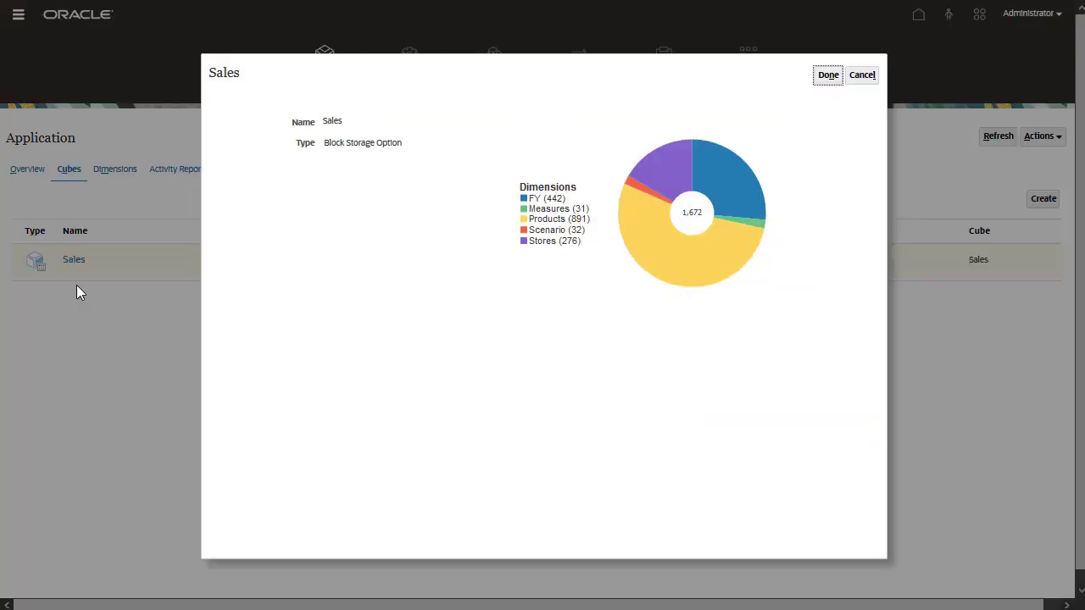
click(865, 78)
click(138, 171)
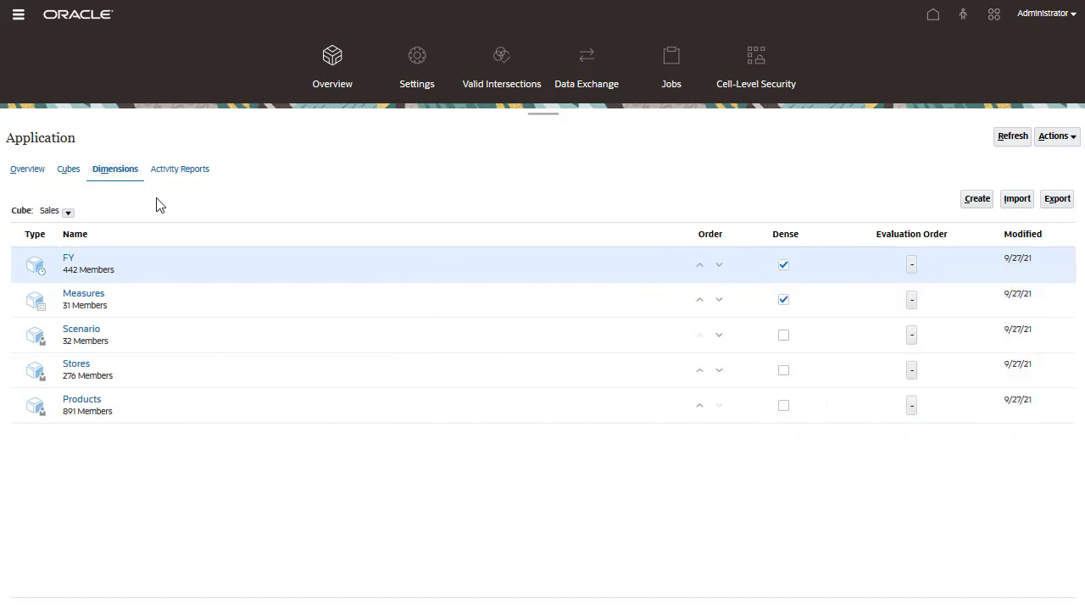
Create a block storage cube named Expense.
click(70, 172)
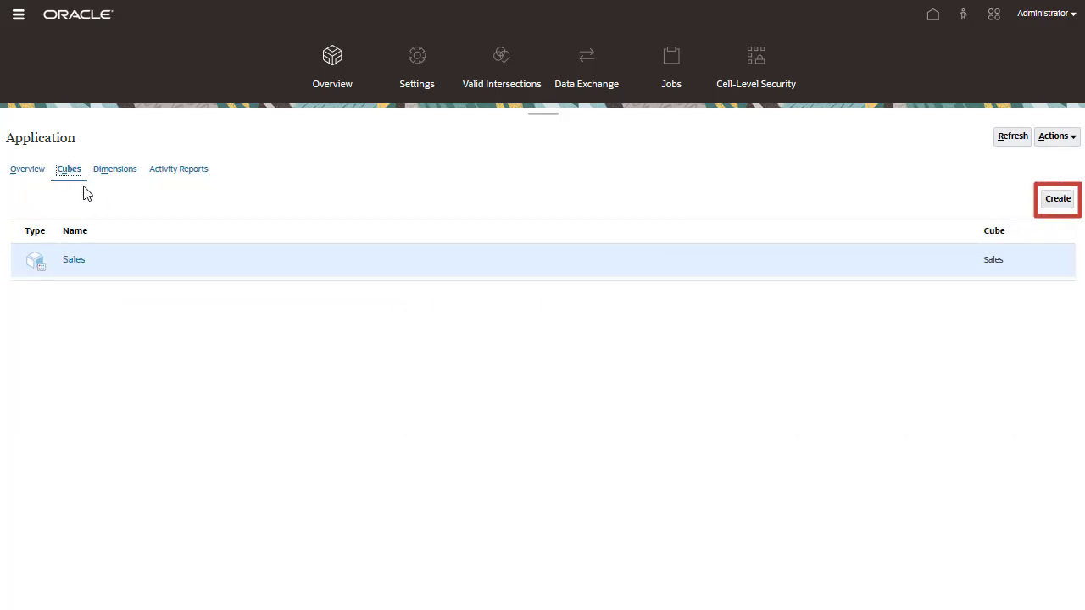
click(1060, 203)
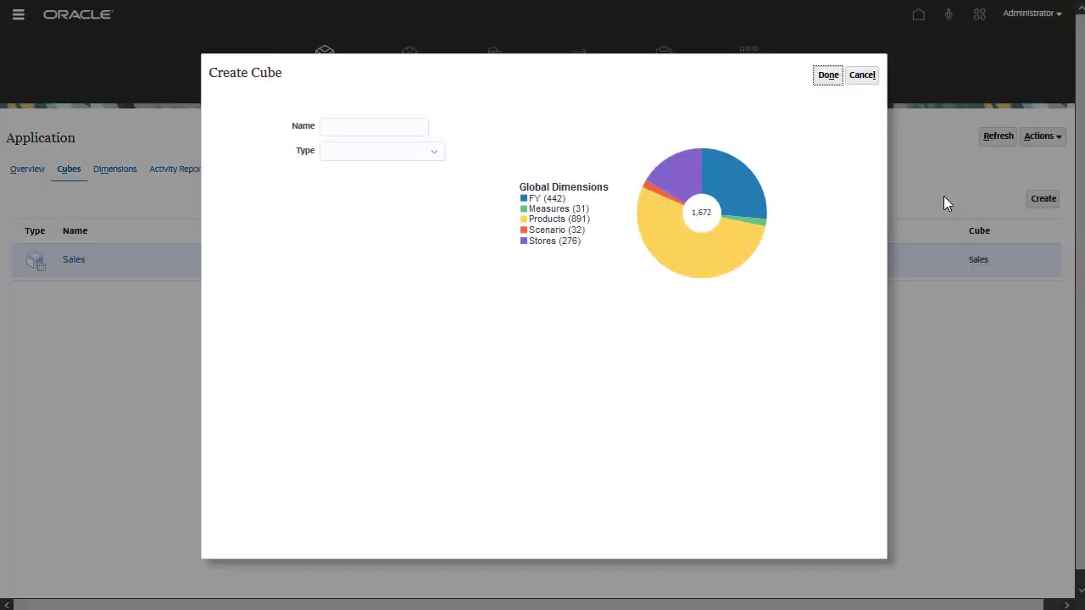
click(361, 128)
text(Expense)
click(434, 155)
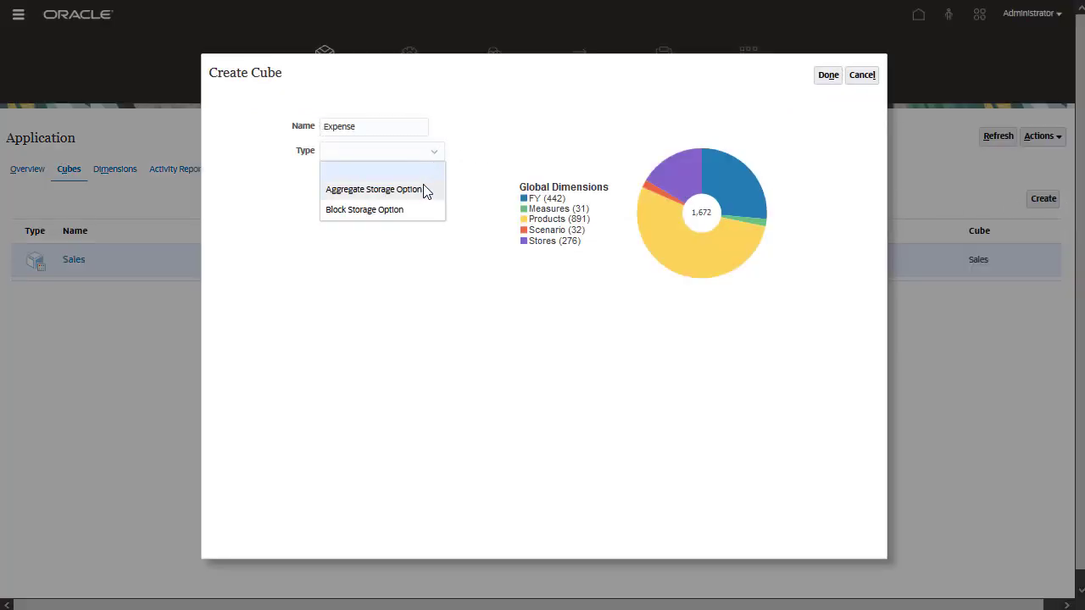
click(421, 213)
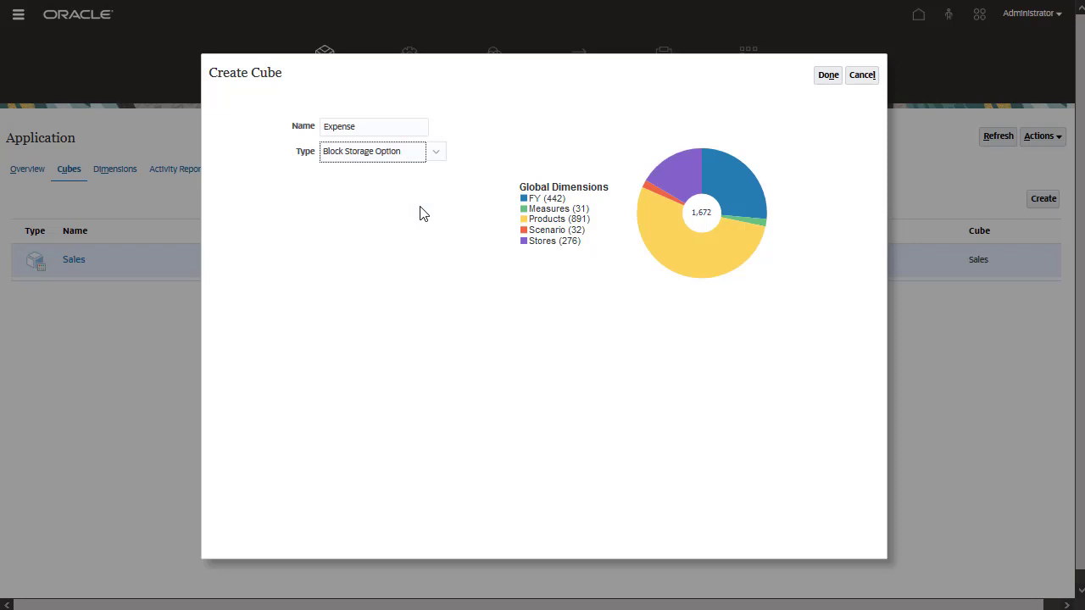
click(828, 76)
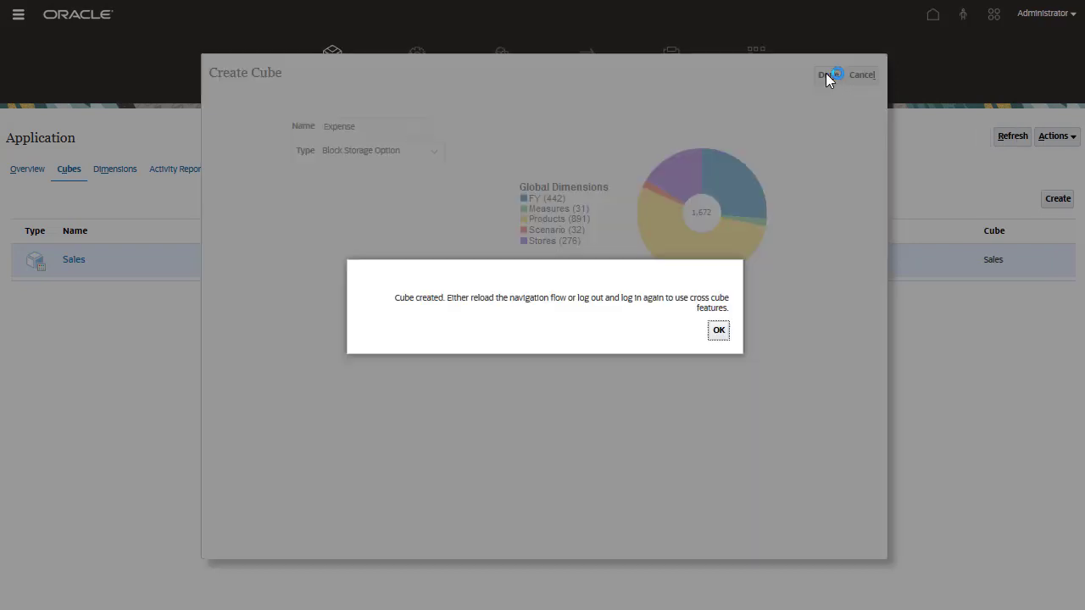
click(718, 329)
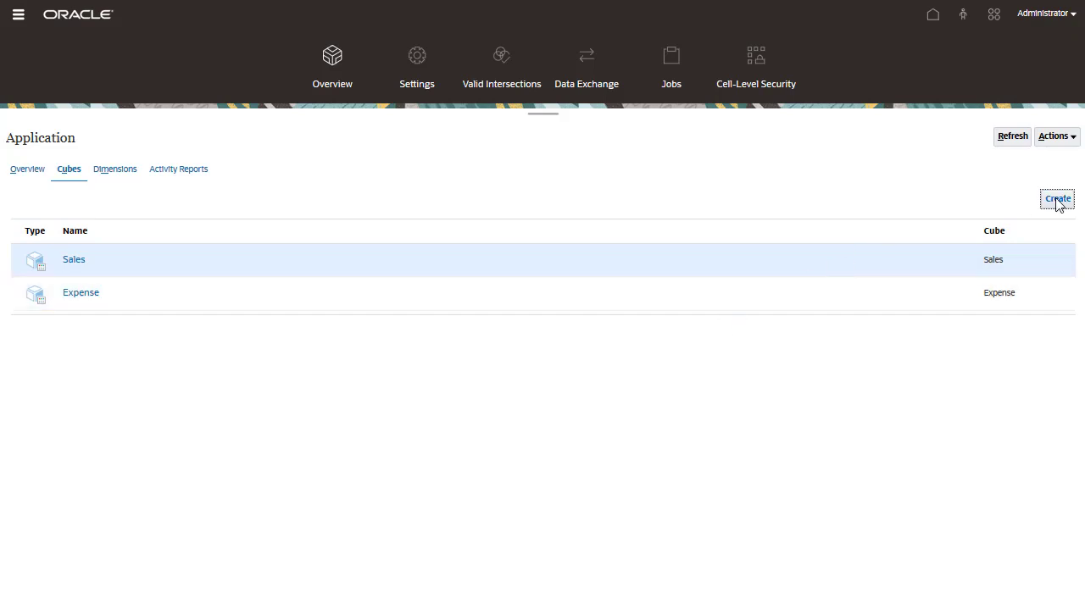
Create an aggregate storage cube named Report.
click(1058, 200)
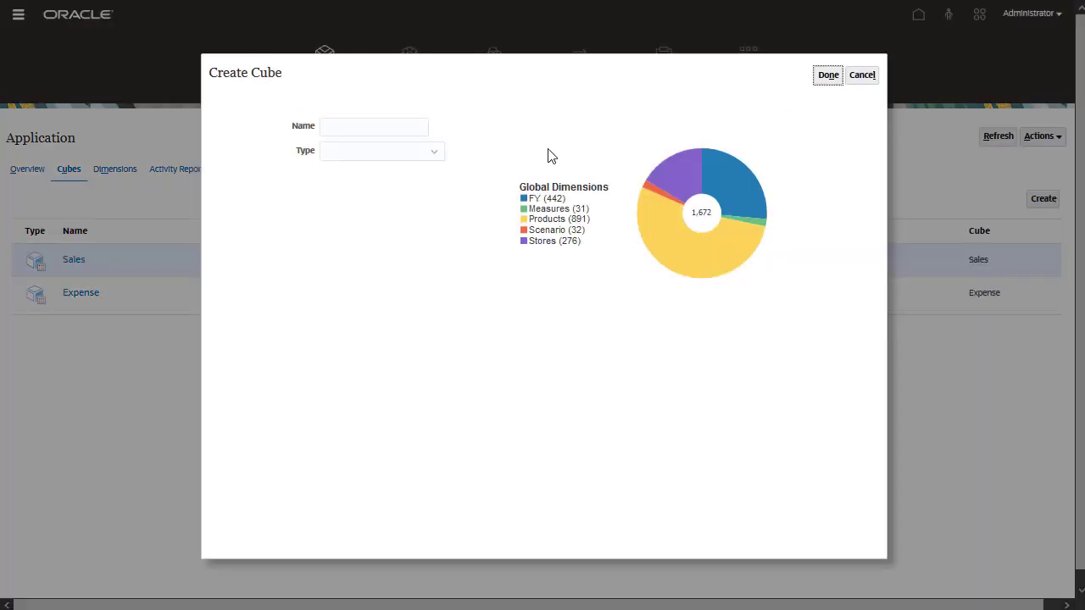
click(402, 126)
text(Report)
click(433, 152)
click(413, 188)
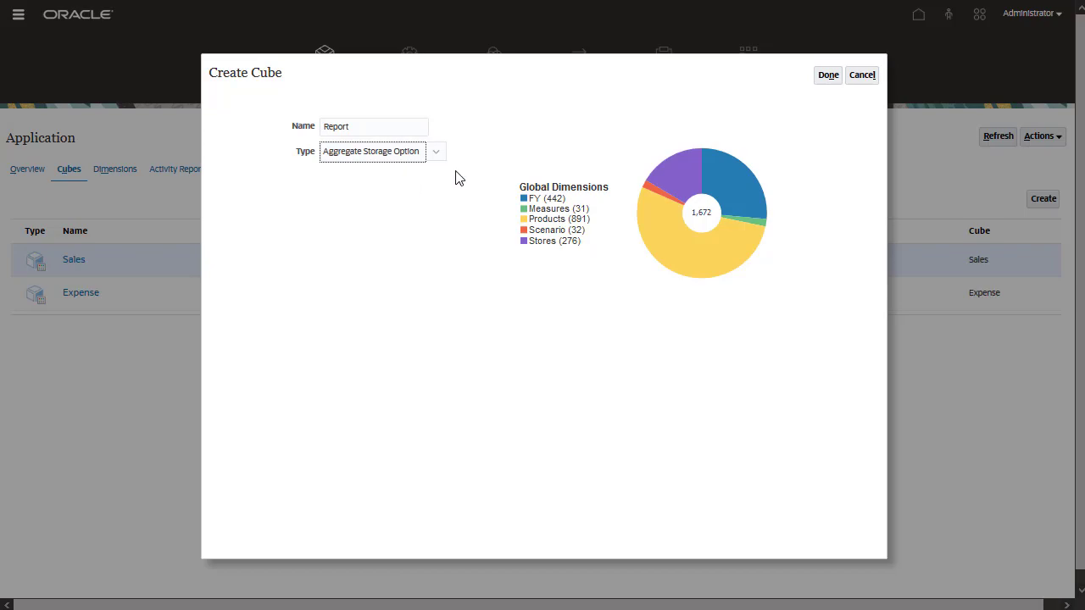
click(827, 76)
click(719, 330)
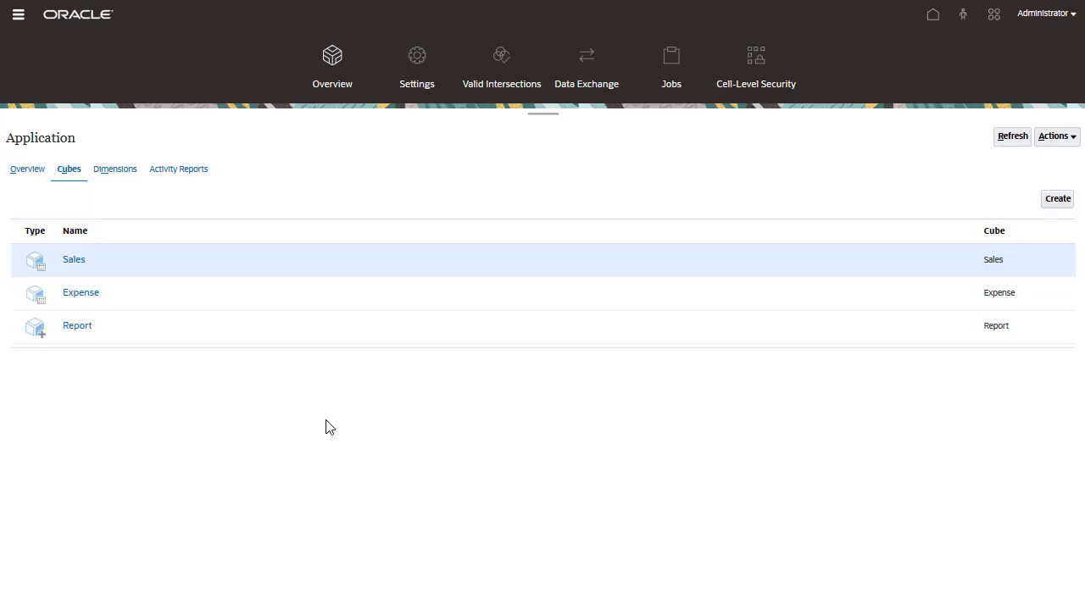
View the dimension lists for Sales, then Expense, then the Report cube.
click(124, 175)
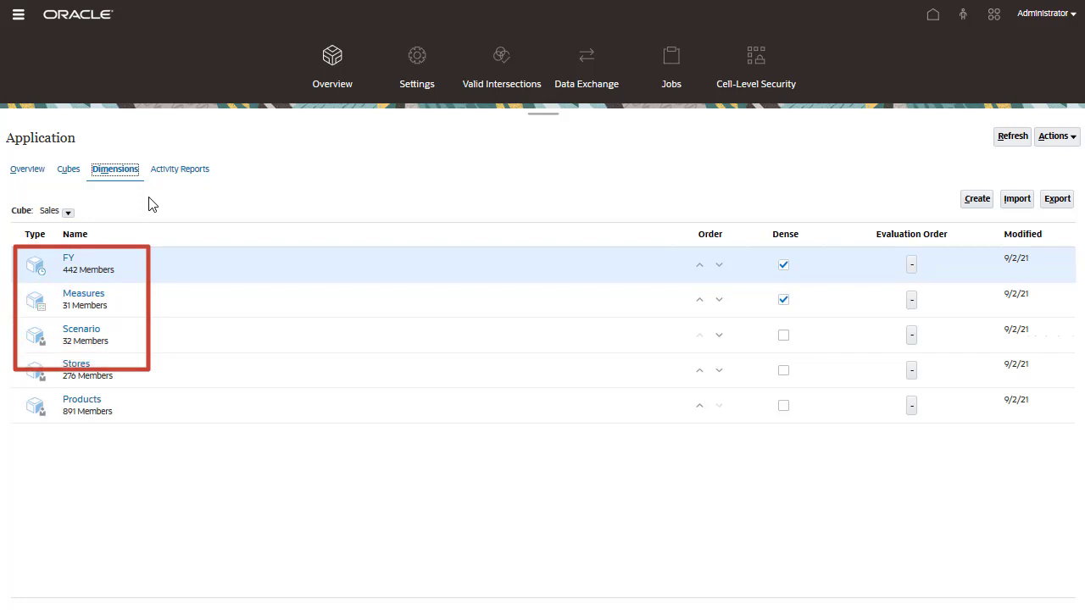
click(67, 212)
click(80, 264)
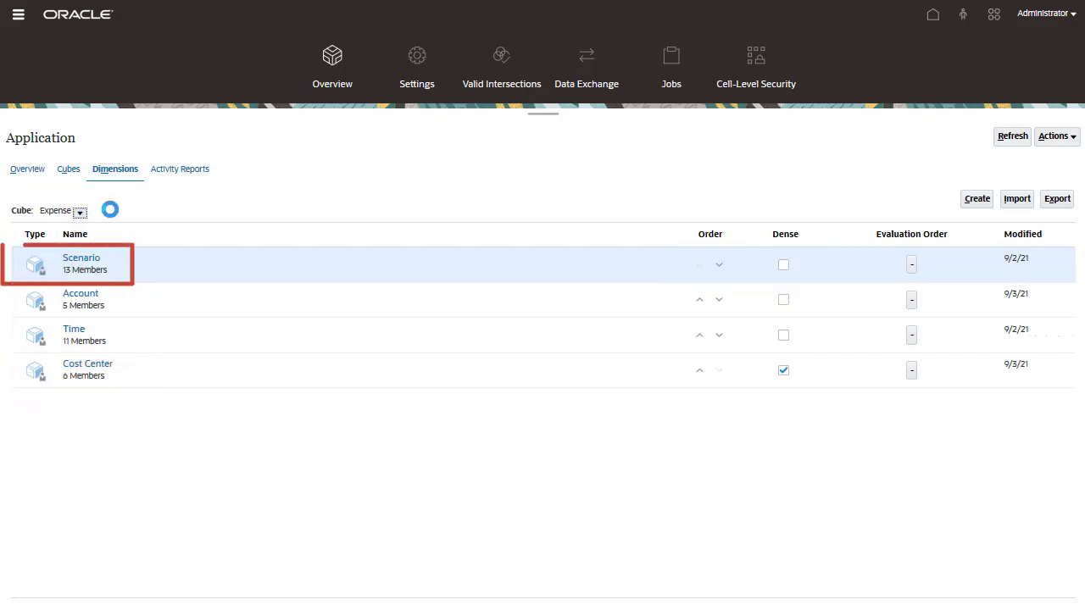
click(79, 212)
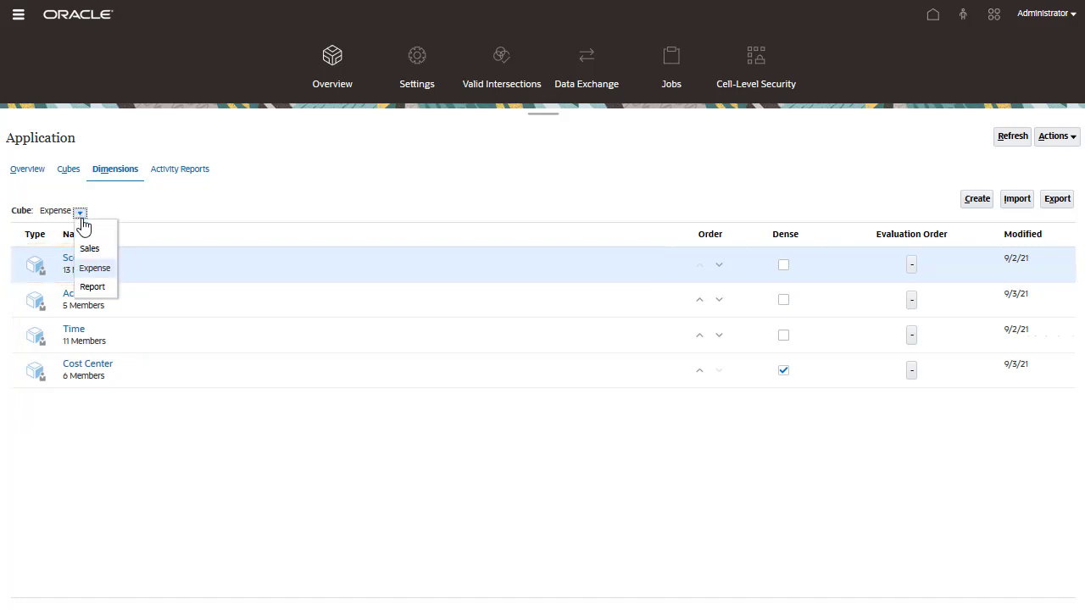
click(84, 286)
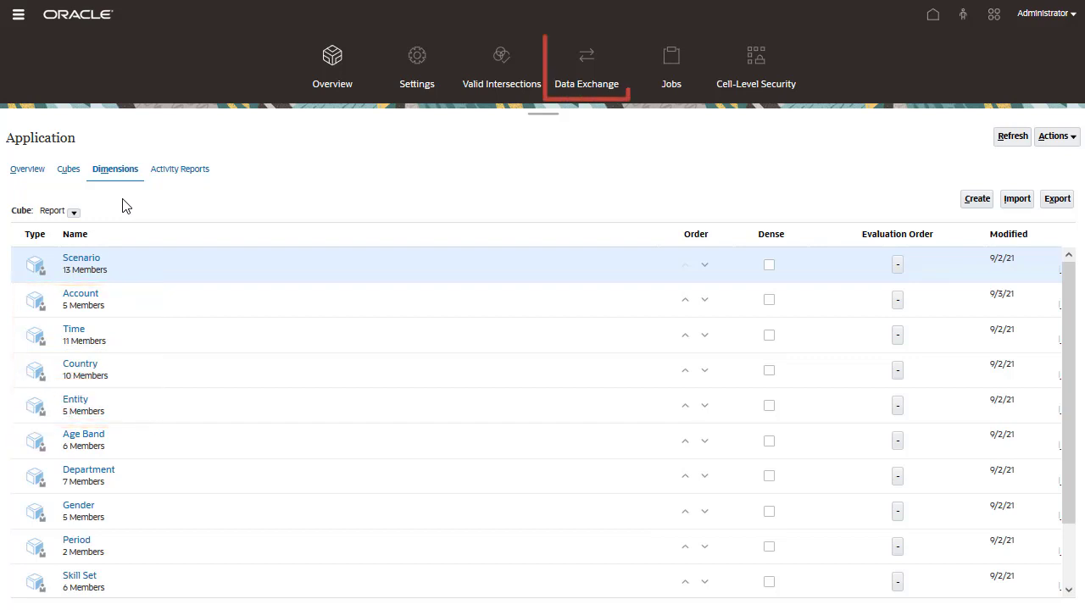
Sign out of the Administrator session and sign back in to refresh it.
click(599, 78)
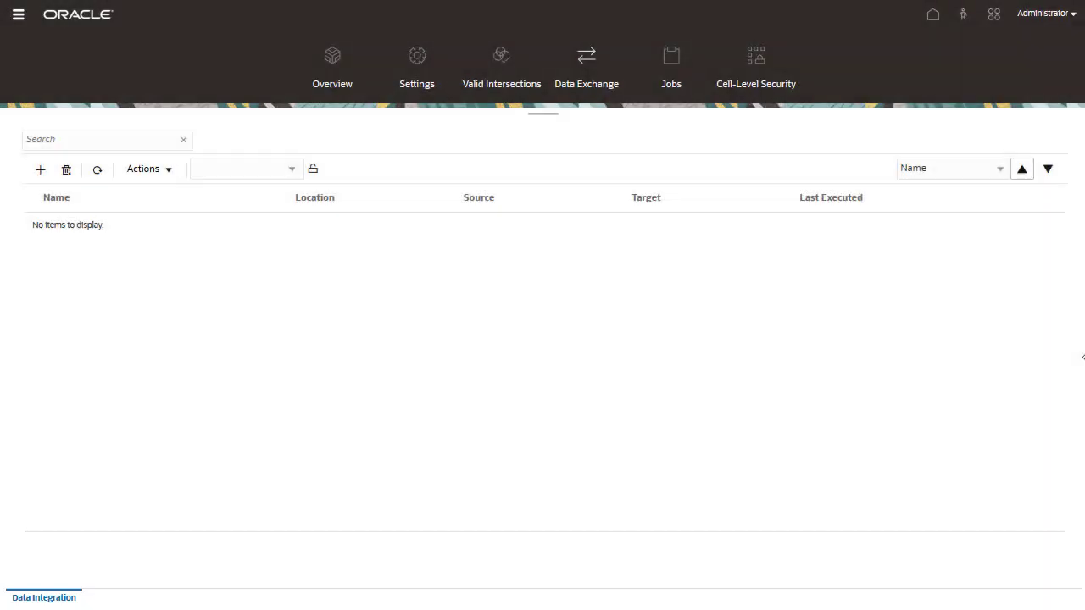
click(1073, 15)
click(934, 209)
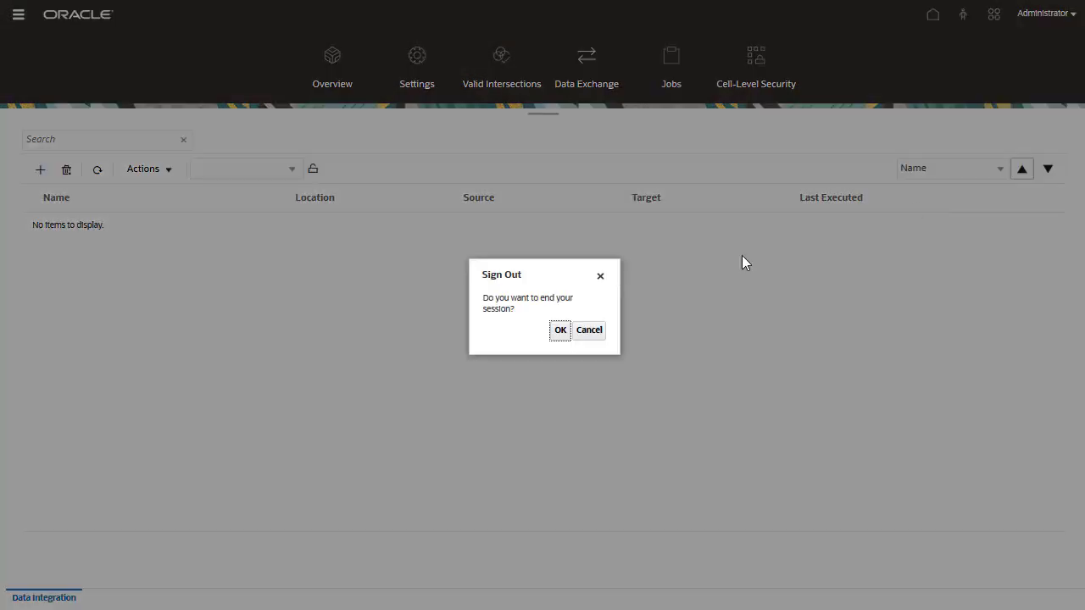
click(562, 331)
click(434, 346)
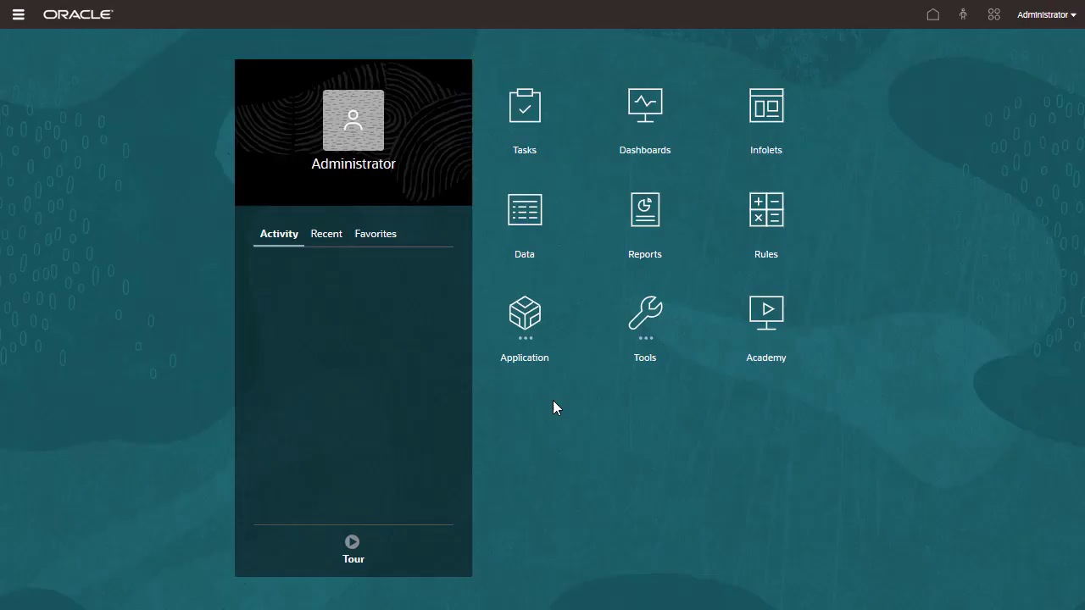
List the Data Maps: Expense to Reporting and Revenue to Reporting, targeting MySales : Report.
click(535, 356)
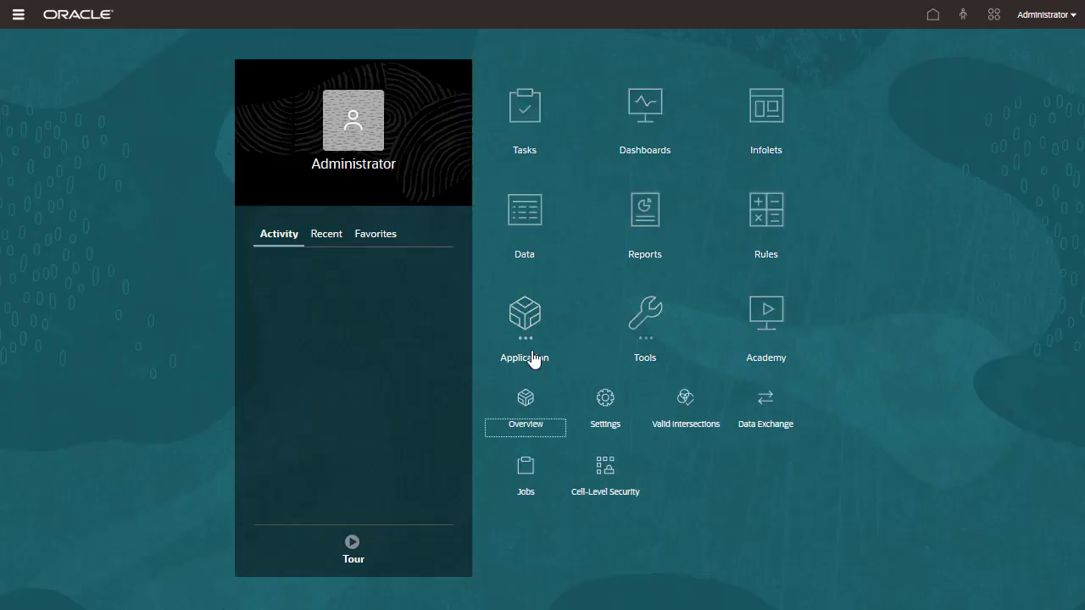
click(780, 411)
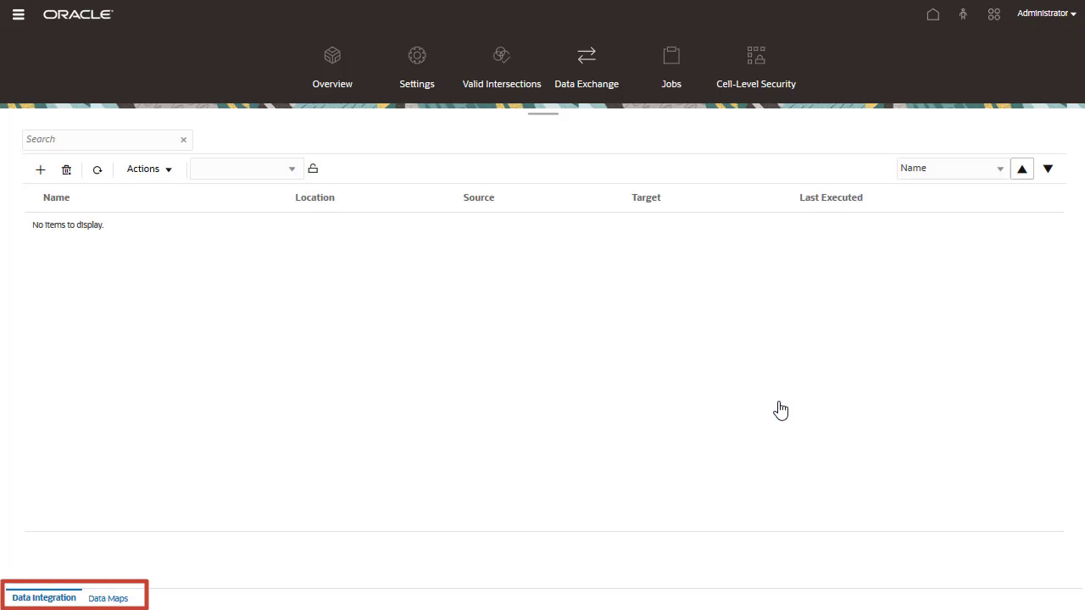
click(123, 600)
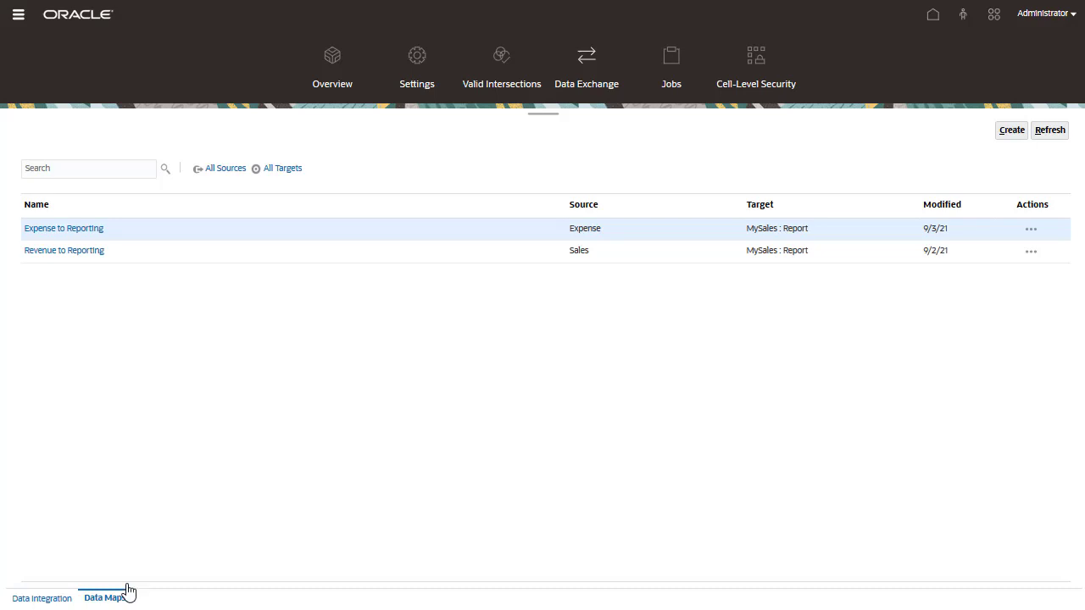
View the Expense to Reporting and Revenue to Reporting maps unchanged, then go Home.
click(94, 237)
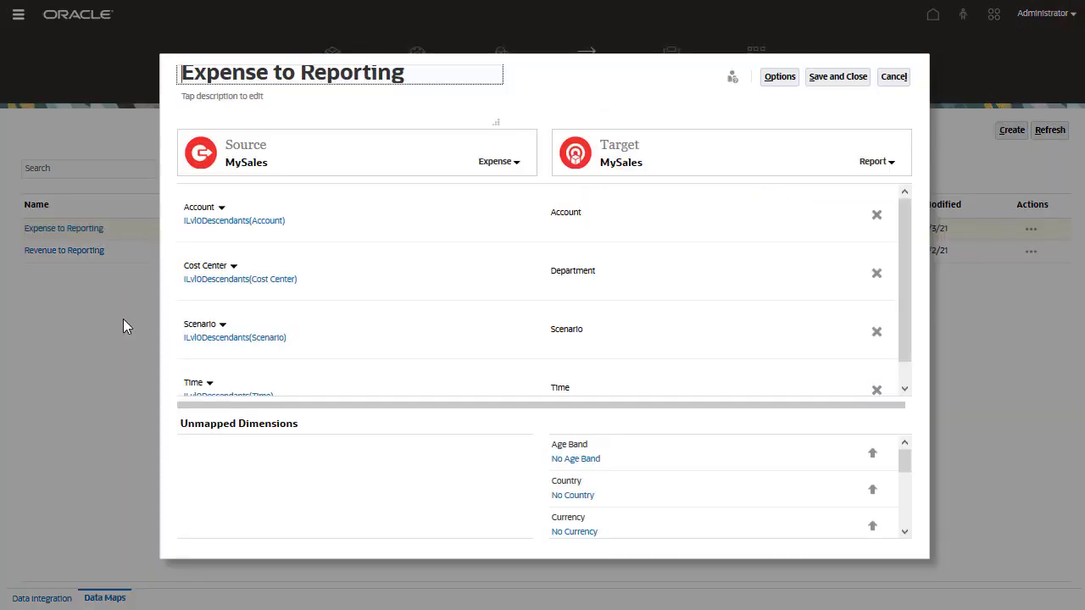
click(894, 76)
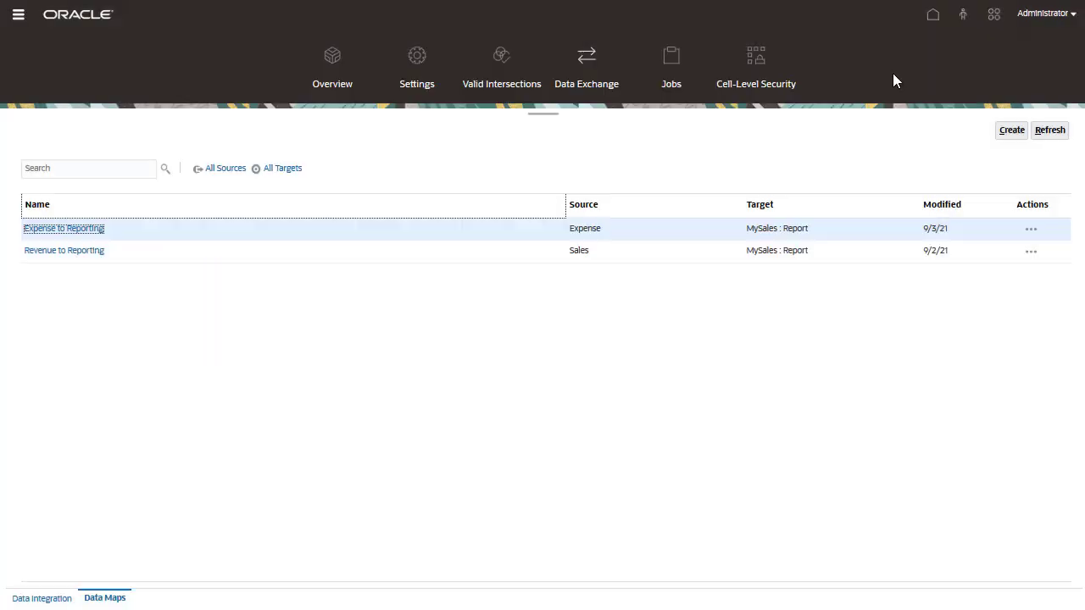
click(68, 252)
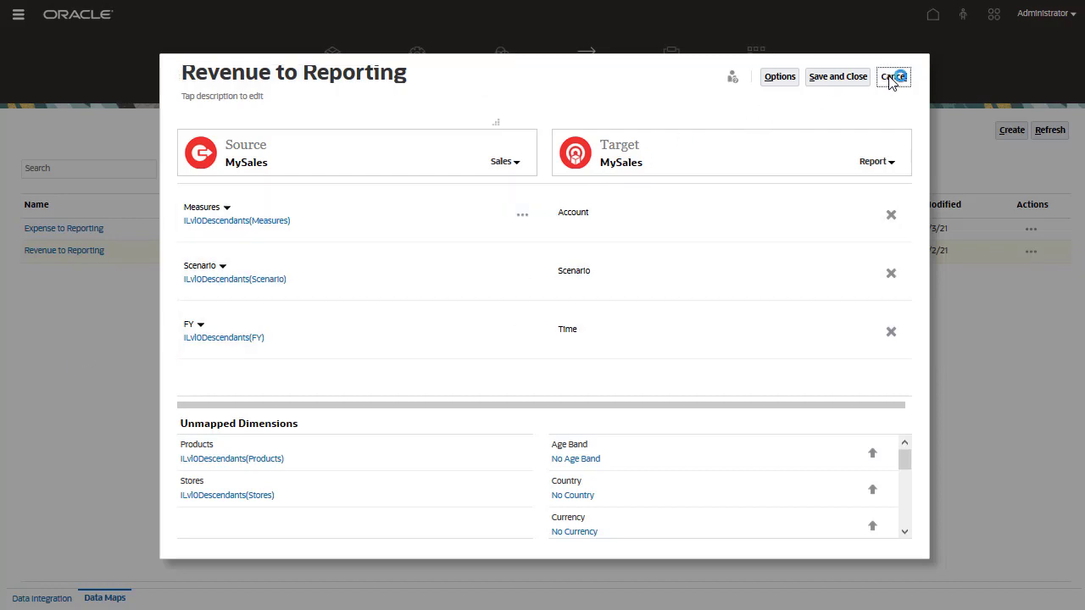
click(895, 78)
click(934, 22)
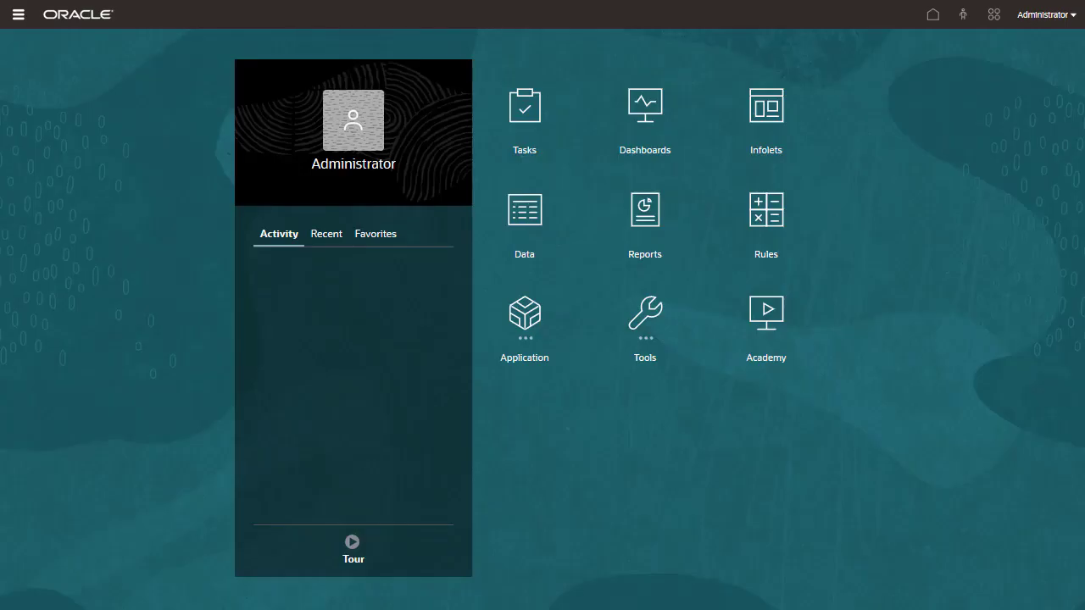